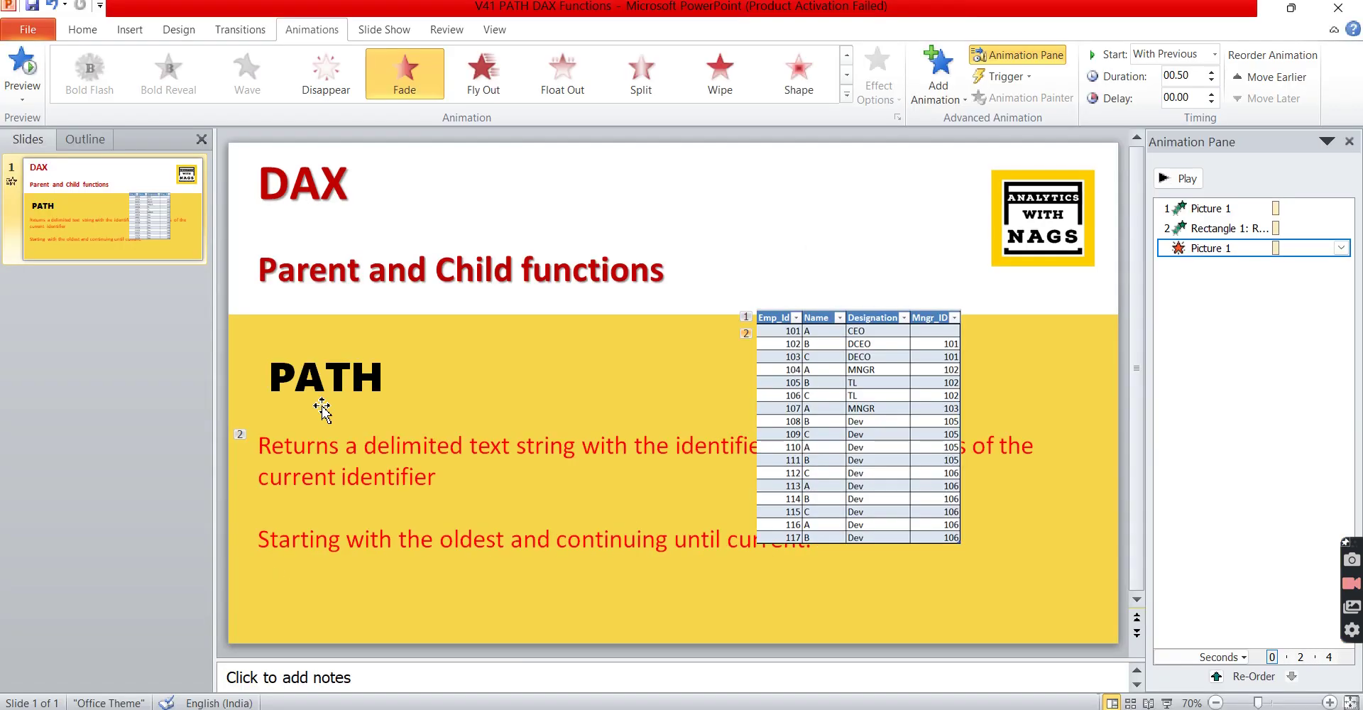
# - Switch to Power BI's Employee table and bring up the Mngr_ID column's context menu
pyautogui.click(718, 632)
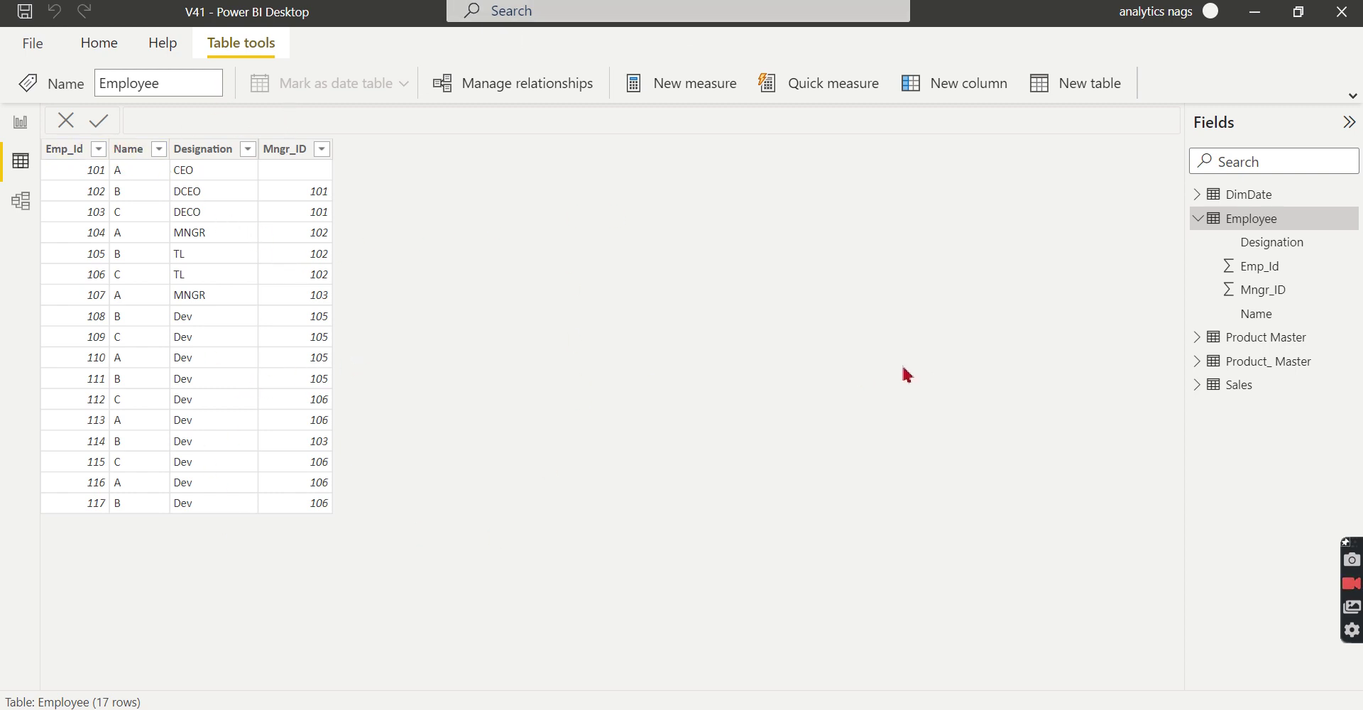
pyautogui.click(294, 149)
pyautogui.rightClick(299, 156)
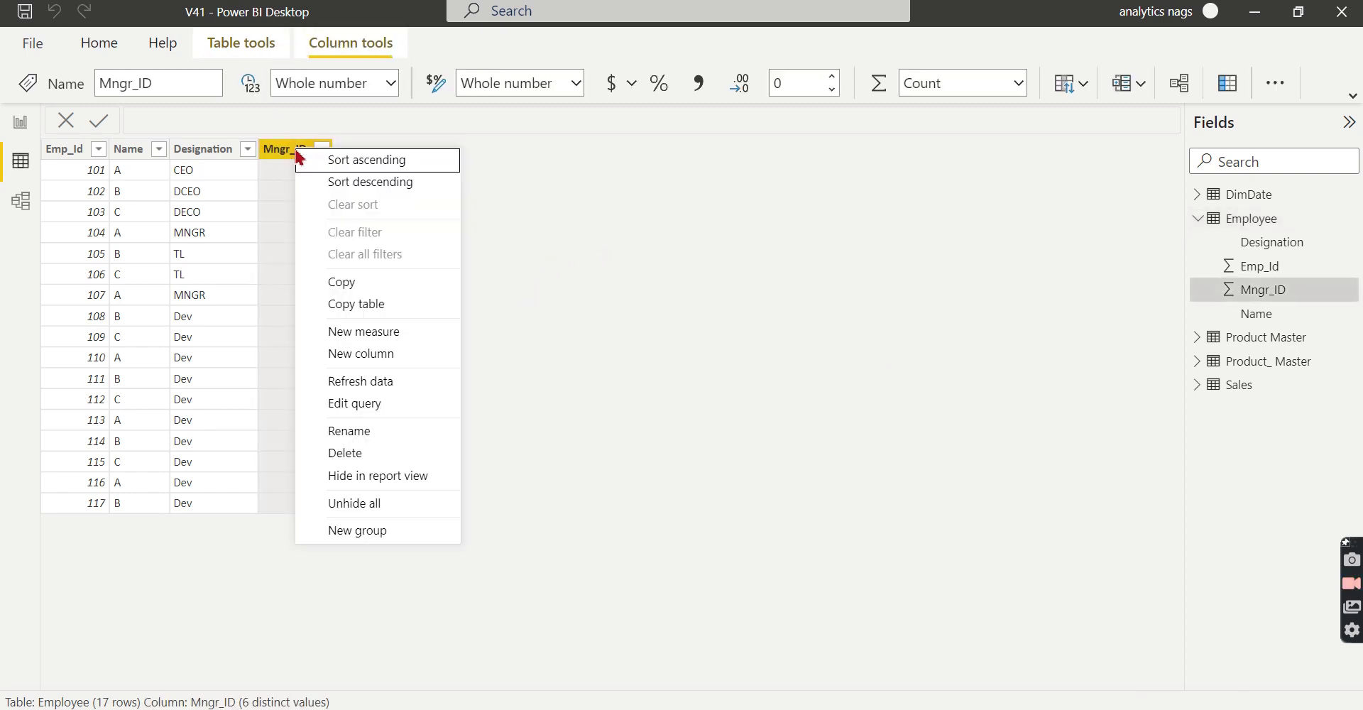
# - Create the calculated column Hierarchy = PATH(Employee[Emp_Id], Employee[Mngr_ID]) in the Employee table
pyautogui.click(384, 358)
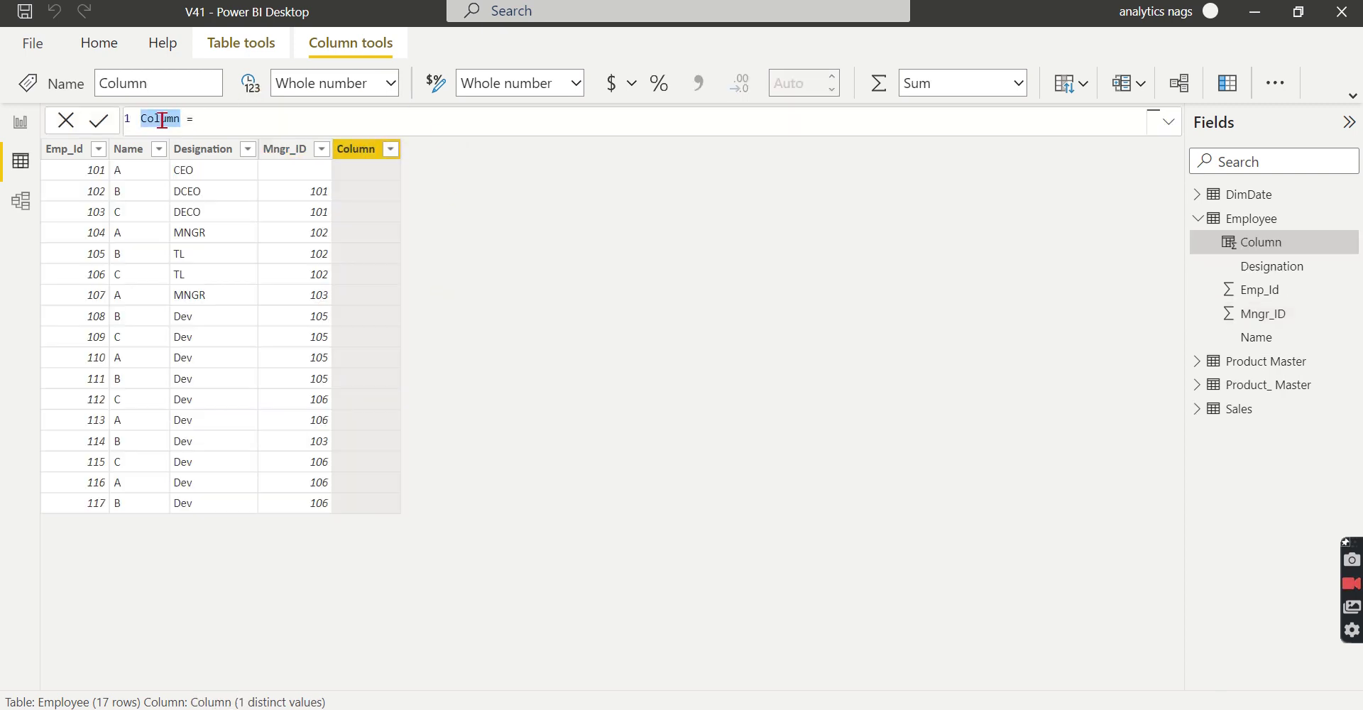
pyautogui.write('Hierarchy')
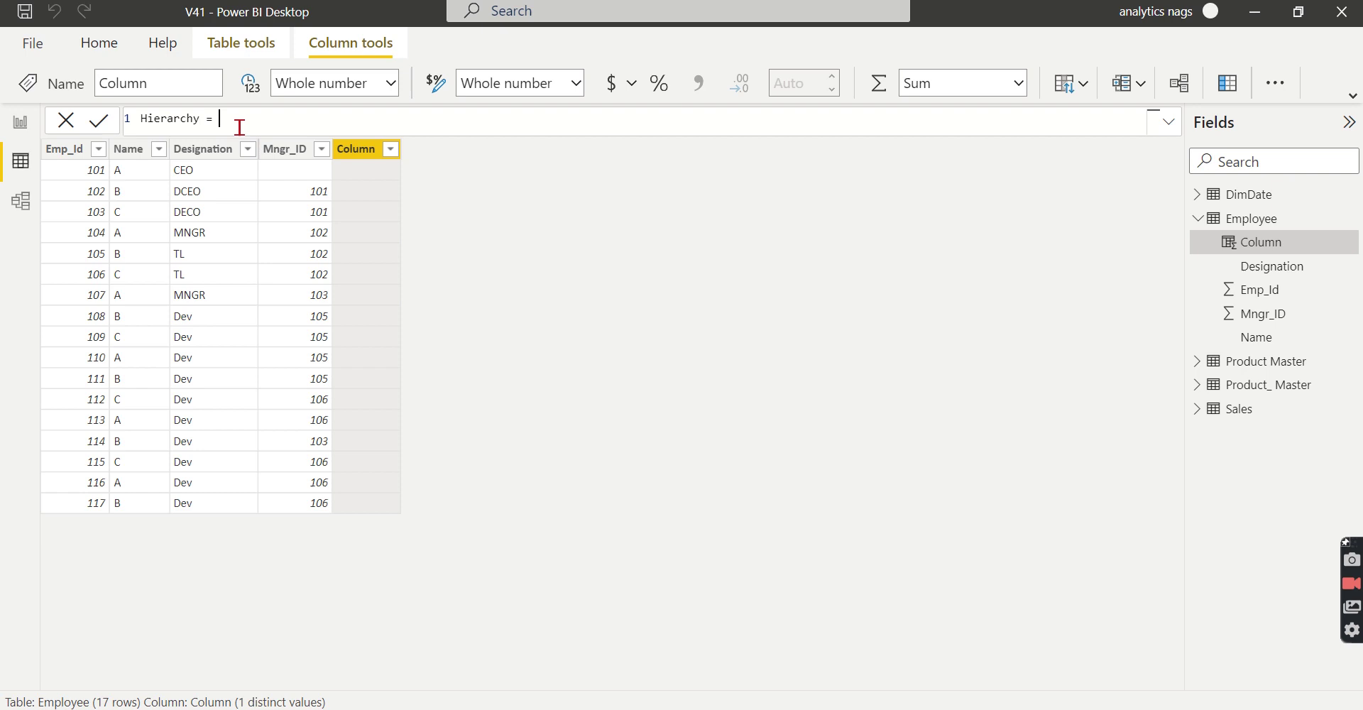
pyautogui.write('Path')
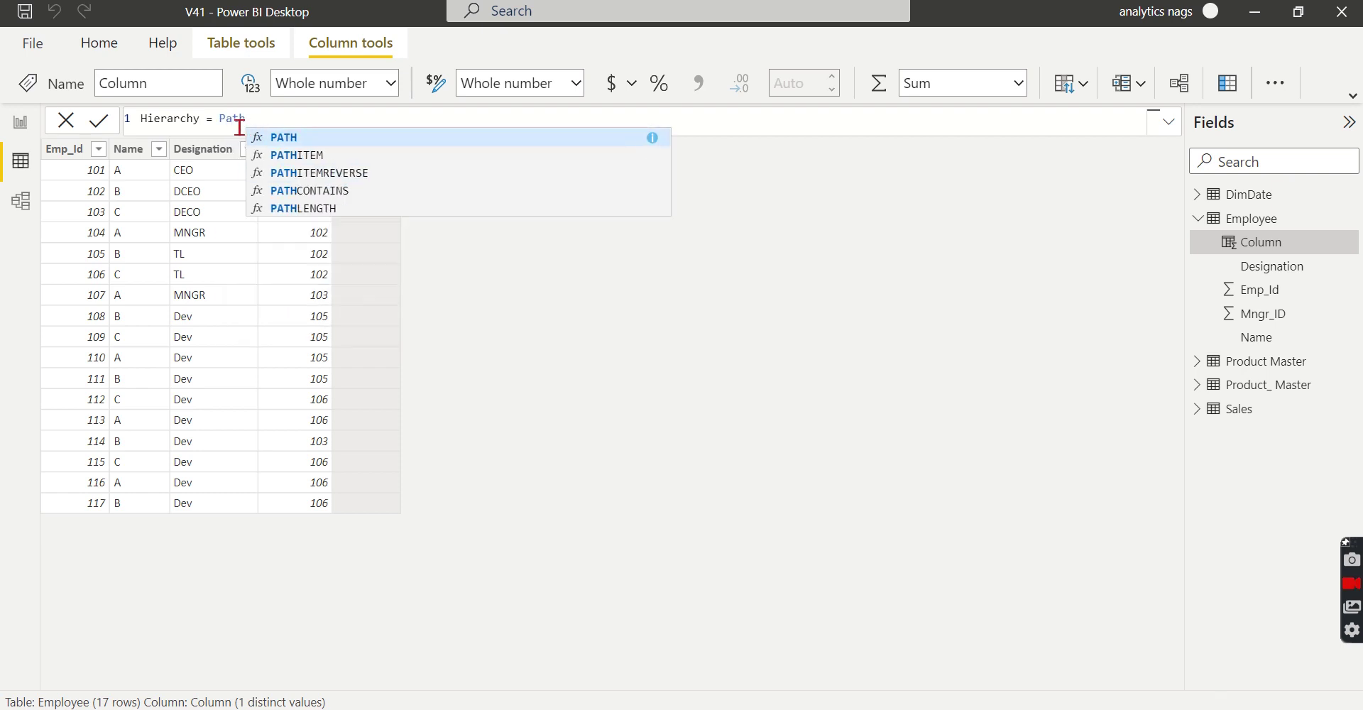
pyautogui.write('(')
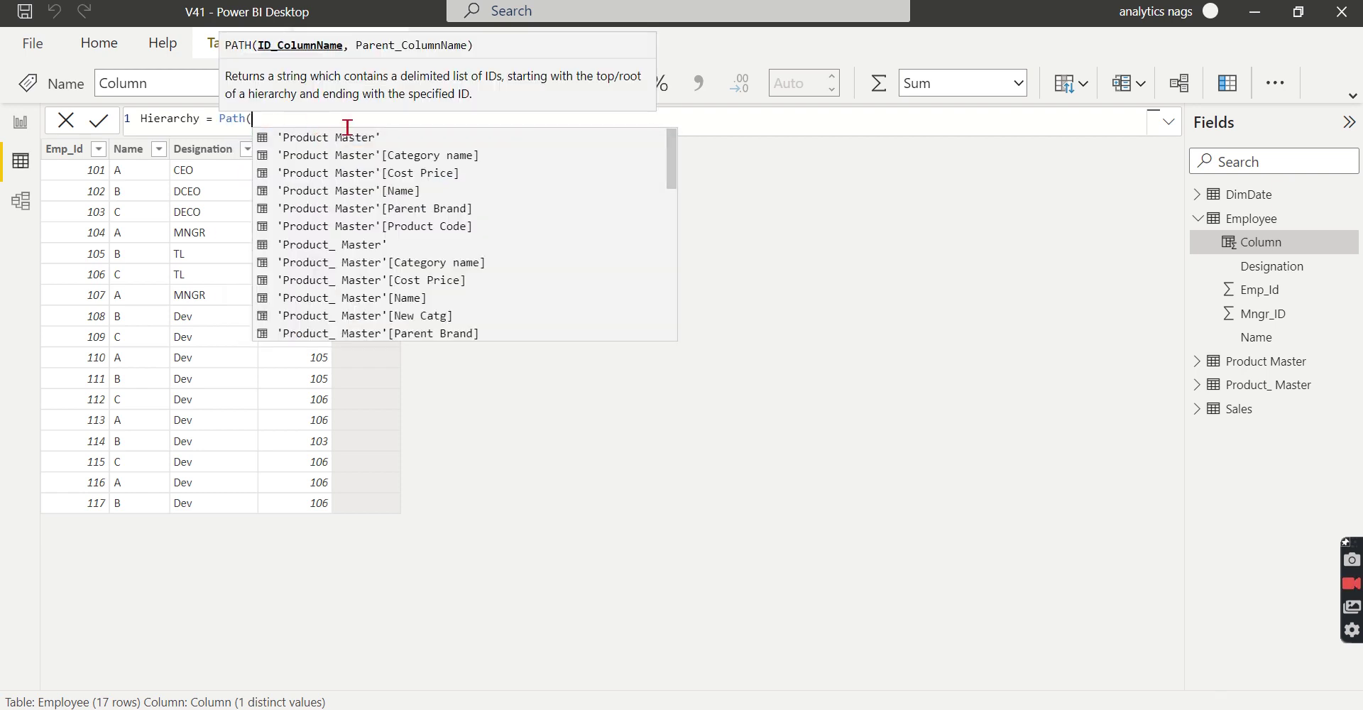
pyautogui.write('Emplo')
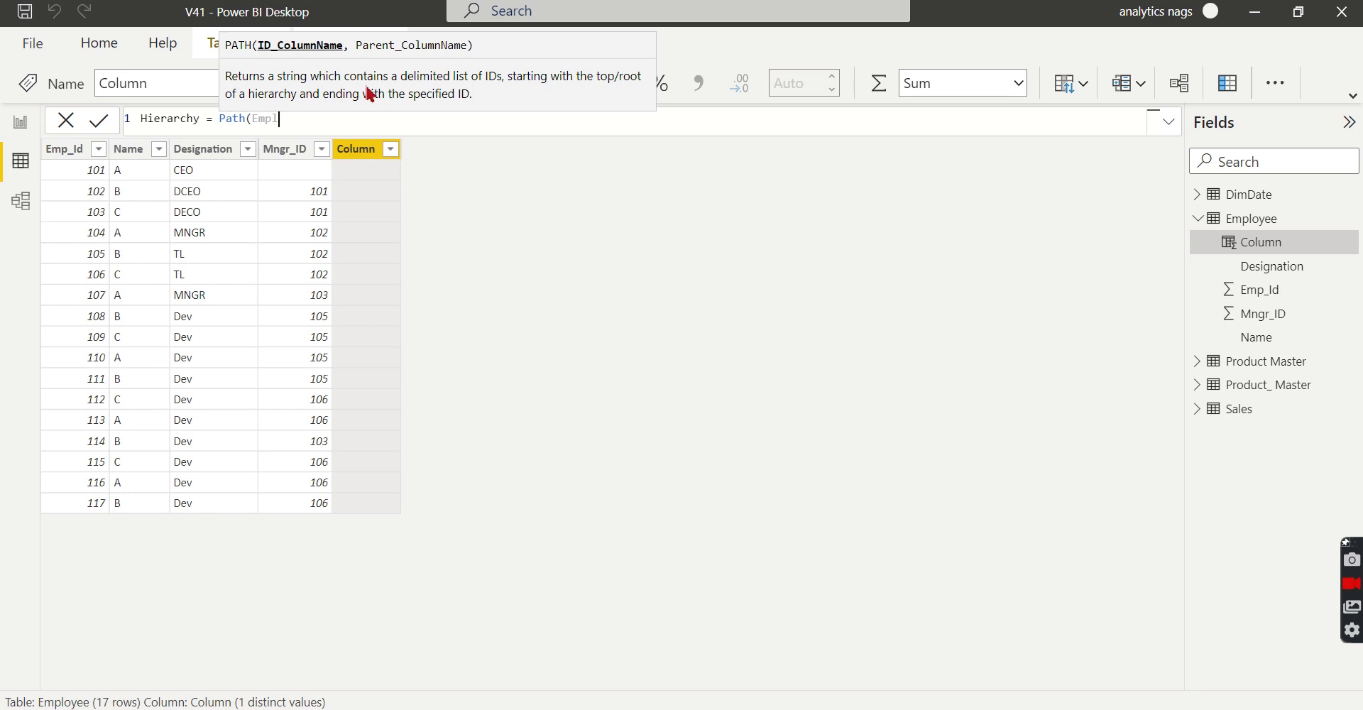
pyautogui.write('o')
pyautogui.click(425, 172)
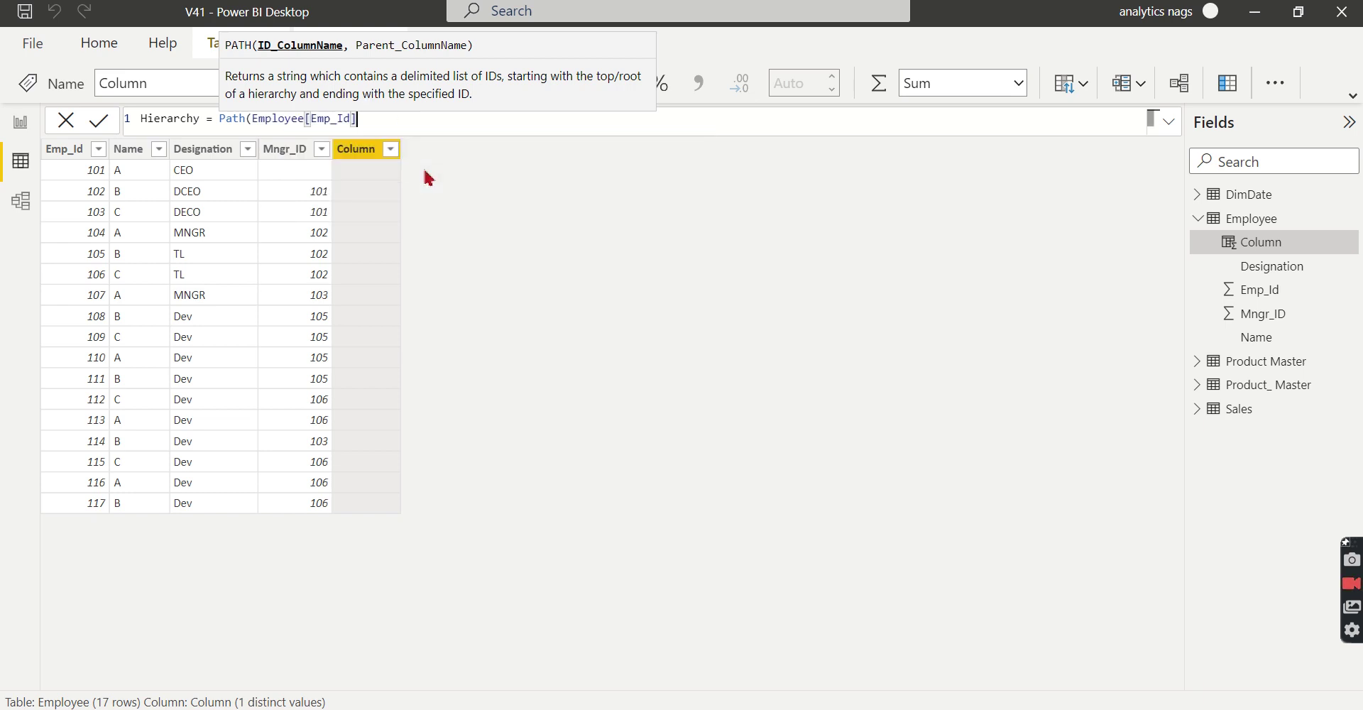
pyautogui.write(' , ')
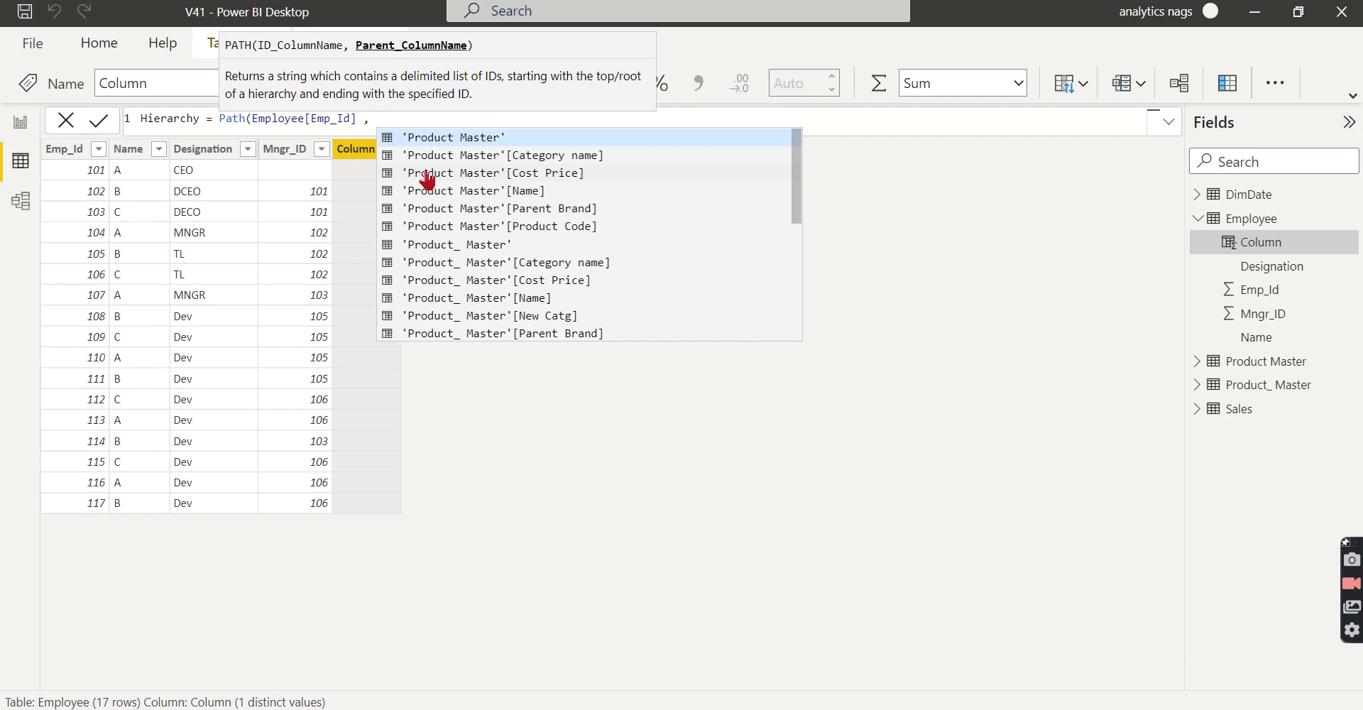
pyautogui.write('Mng')
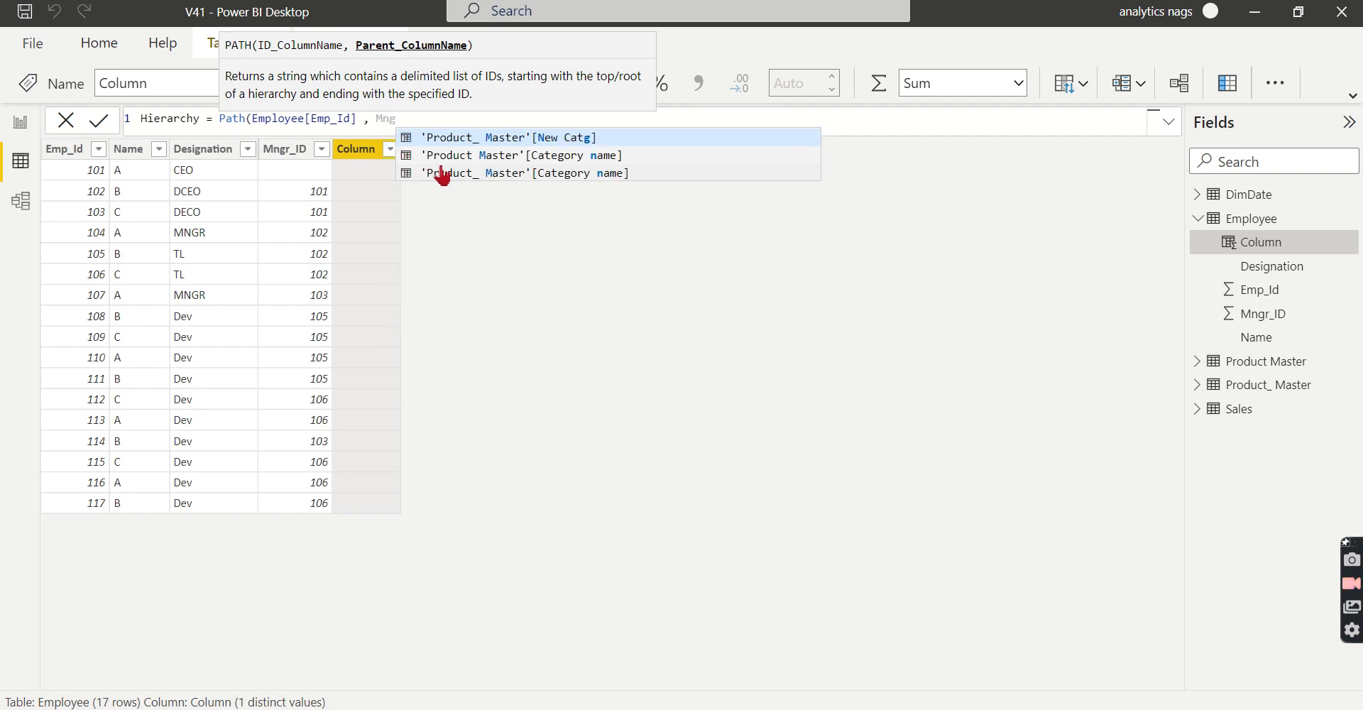
pyautogui.press('BackSpace')
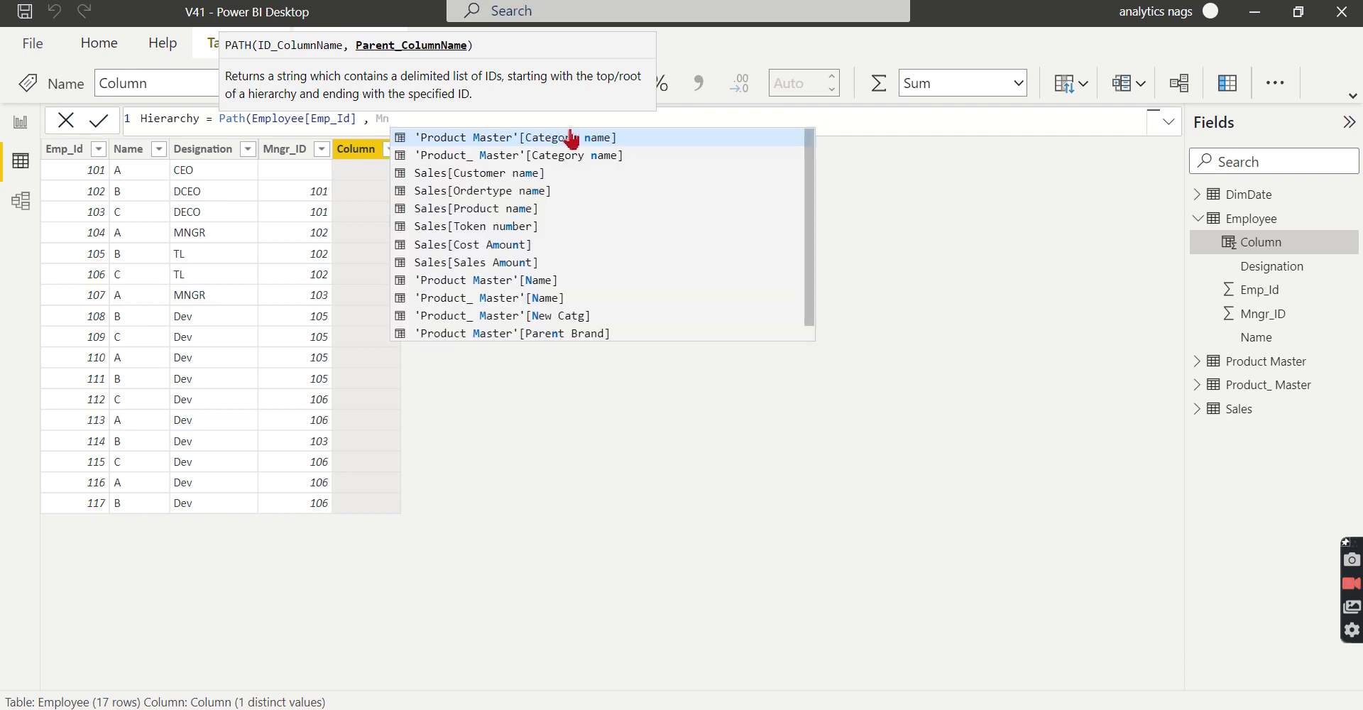
pyautogui.write('gr')
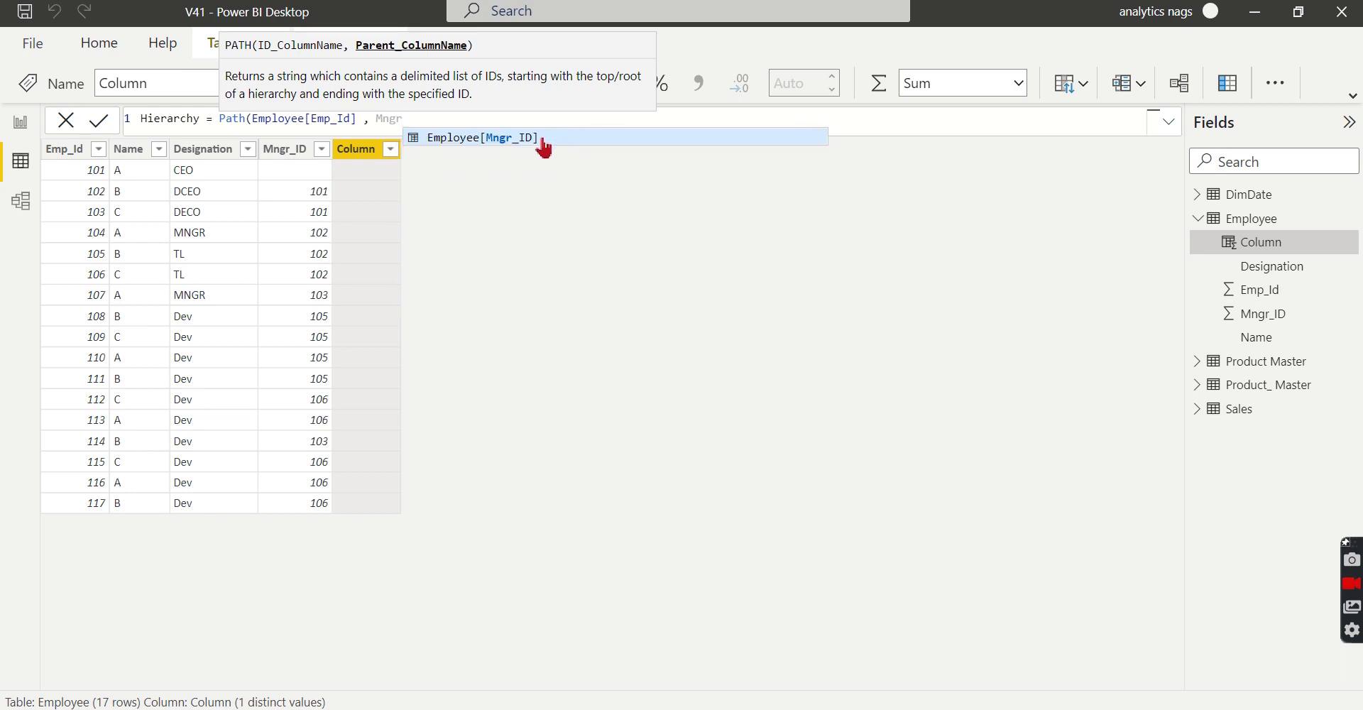
pyautogui.click(538, 141)
pyautogui.write(')')
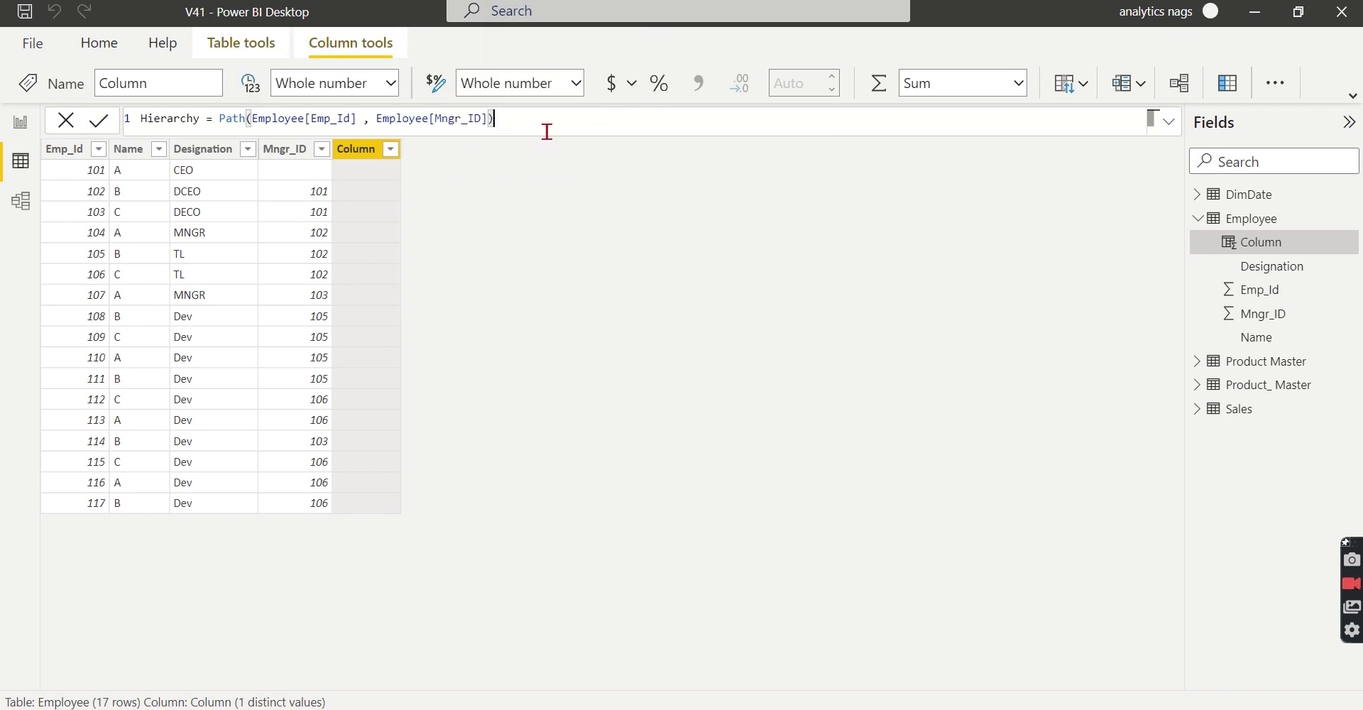
pyautogui.press('Return')
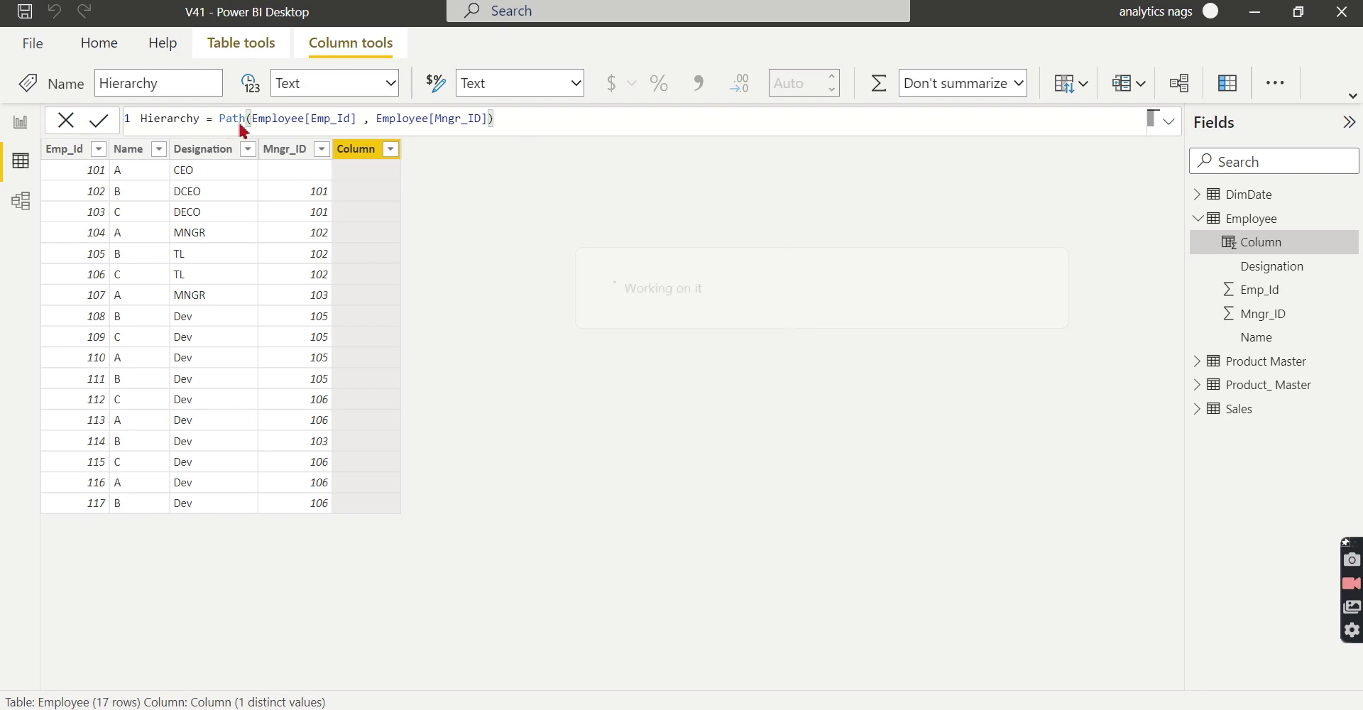